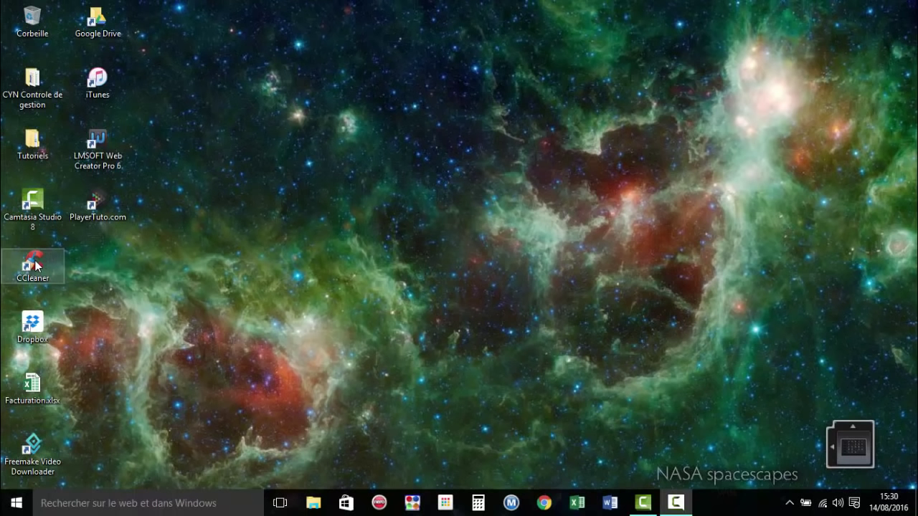
# Open CCleaner, analyse the preselected cleaning items, and clean the files found
pyautogui.doubleClick(35, 265)
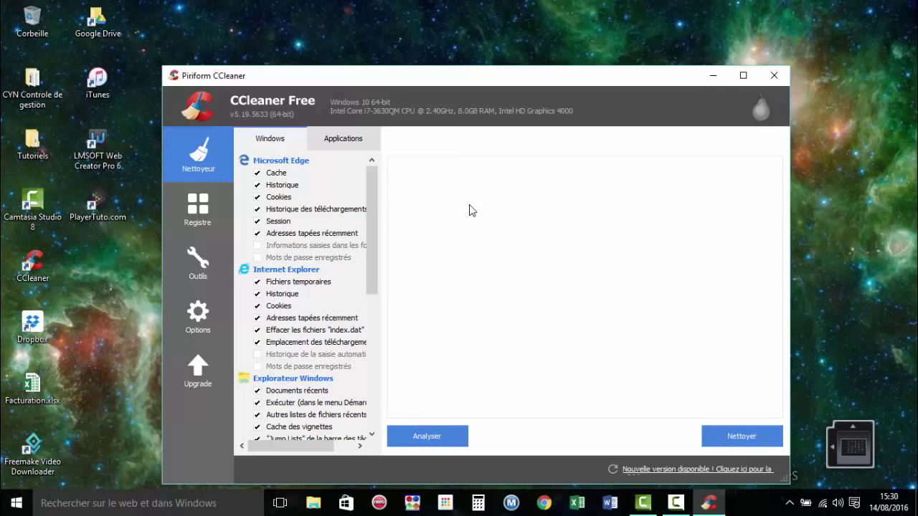
pyautogui.click(427, 437)
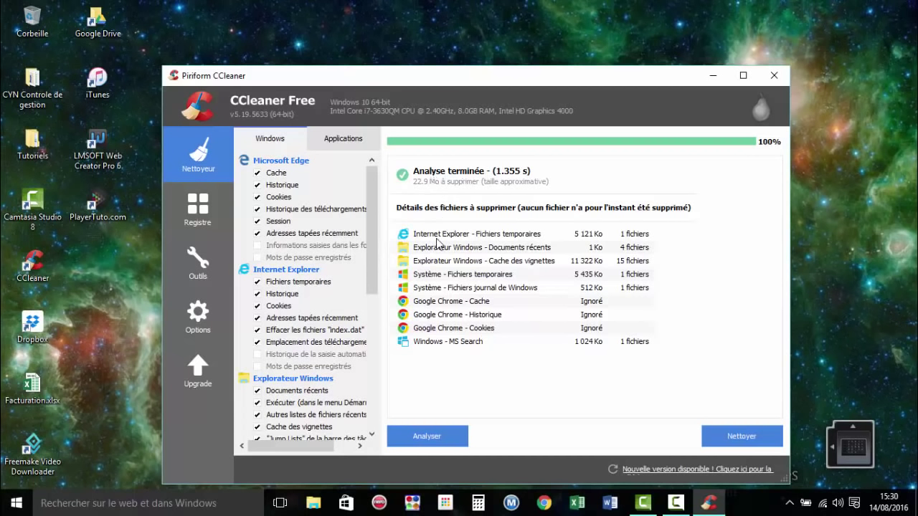
pyautogui.click(742, 438)
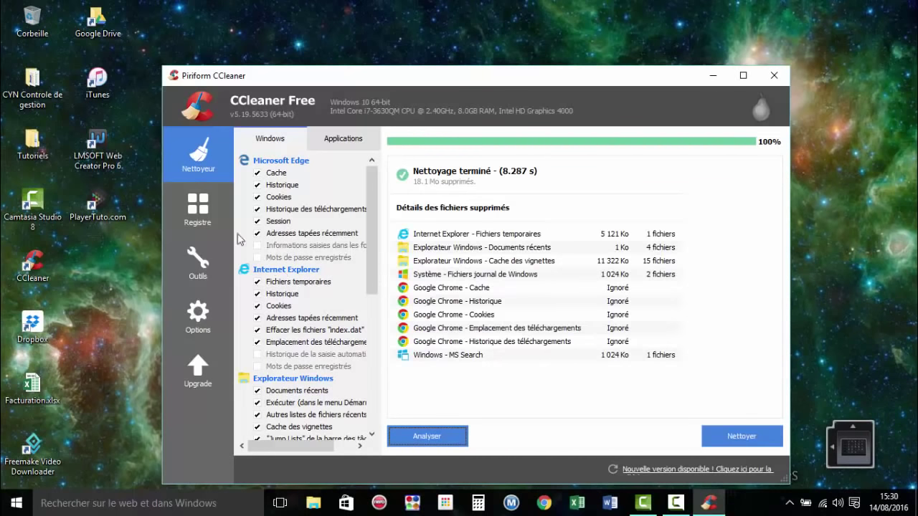
# Scan the registry for errors with all categories included, and close CCleaner
pyautogui.click(196, 213)
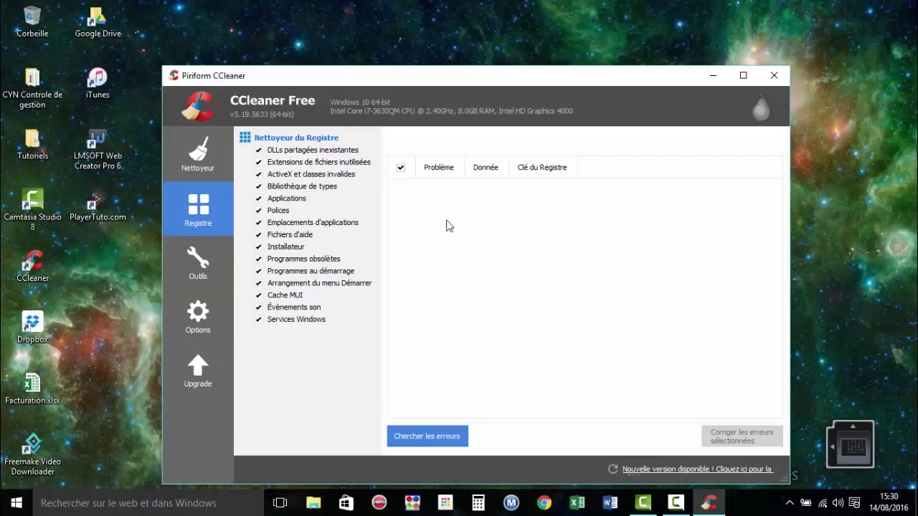
pyautogui.click(429, 436)
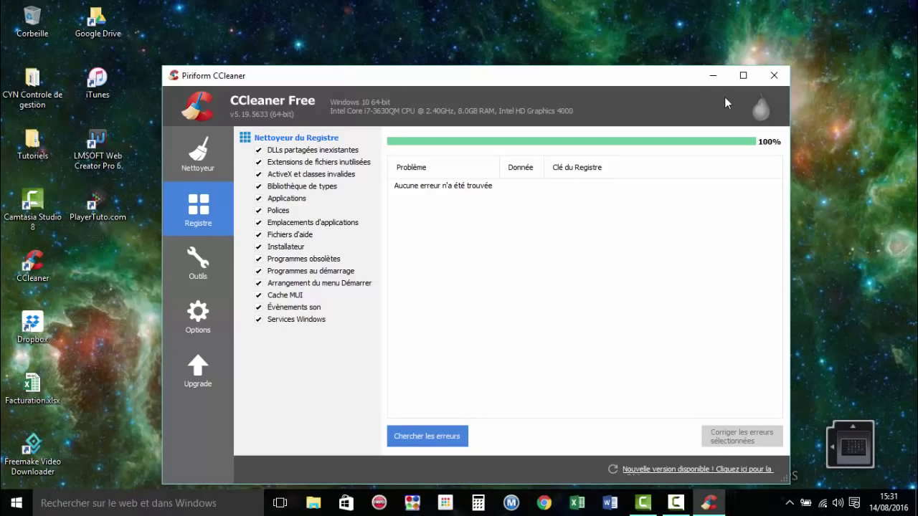
pyautogui.click(776, 80)
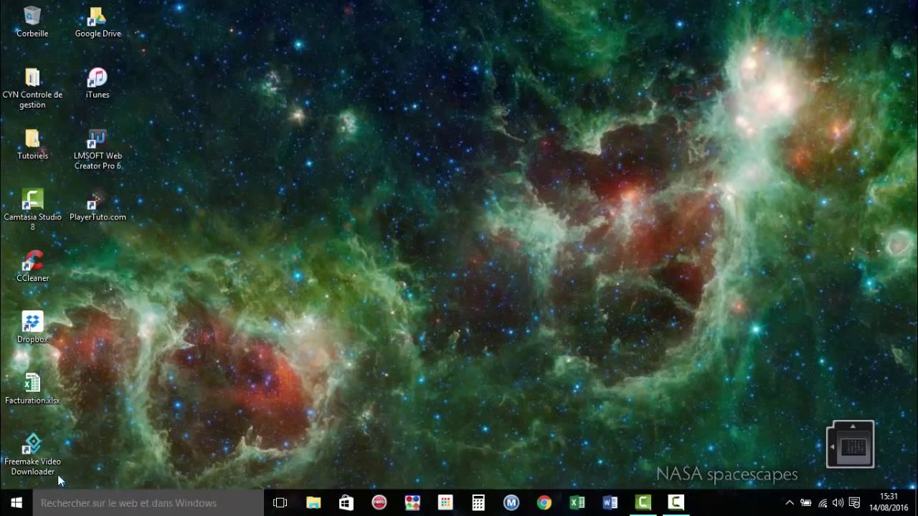
# Find the Exécuter app through Windows search and run %temp% to open the temporary files folder
pyautogui.click(61, 506)
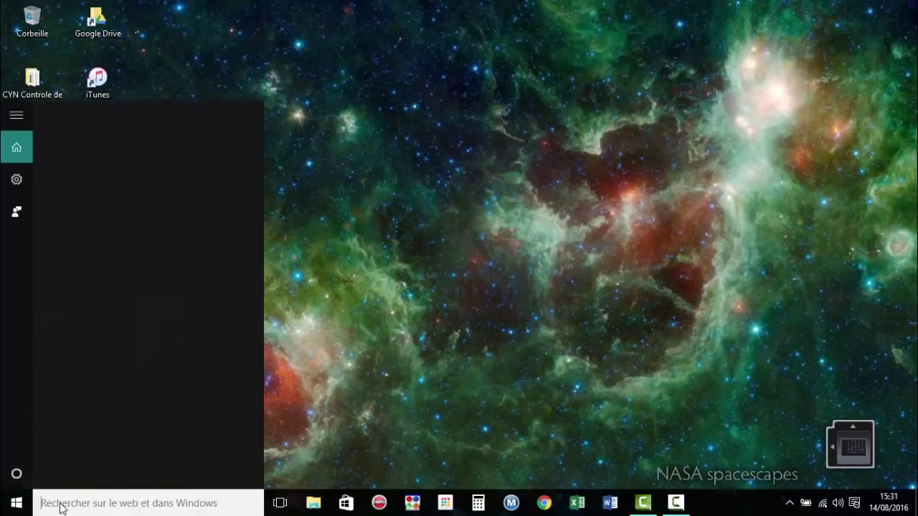
pyautogui.write('ex')
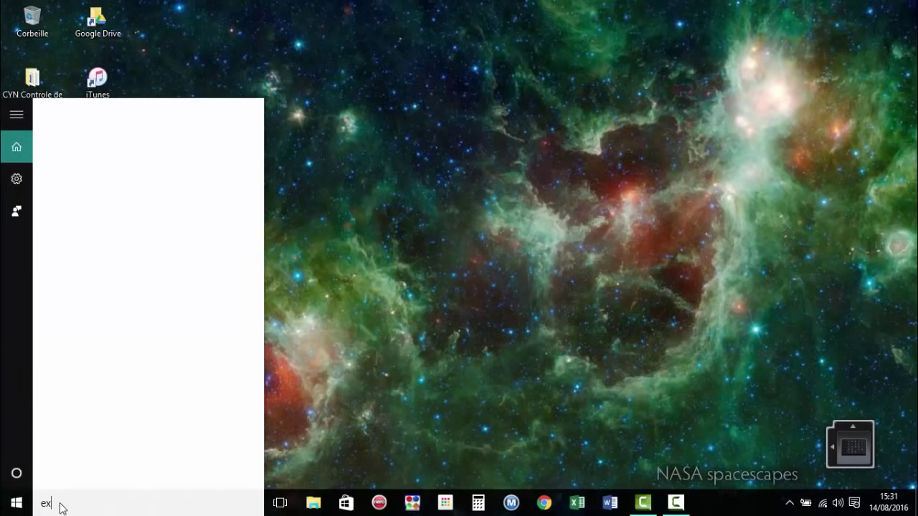
pyautogui.write('ecuter')
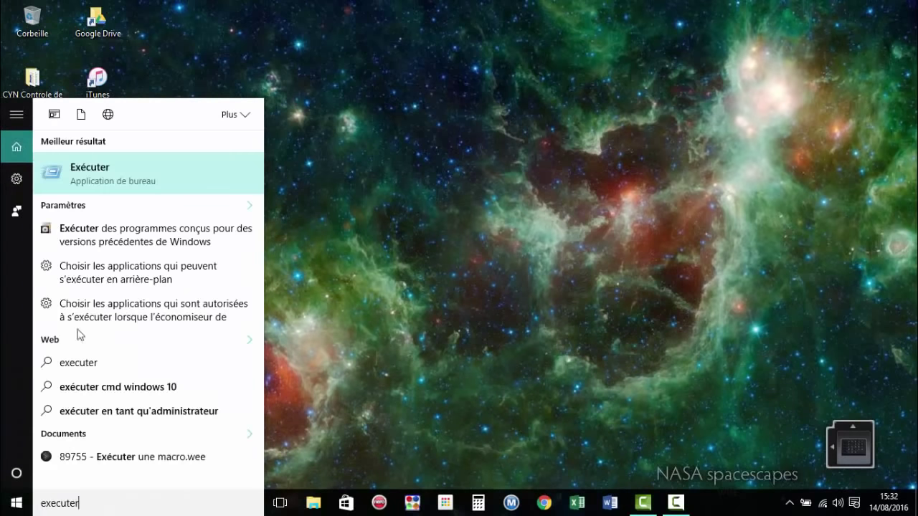
pyautogui.click(98, 177)
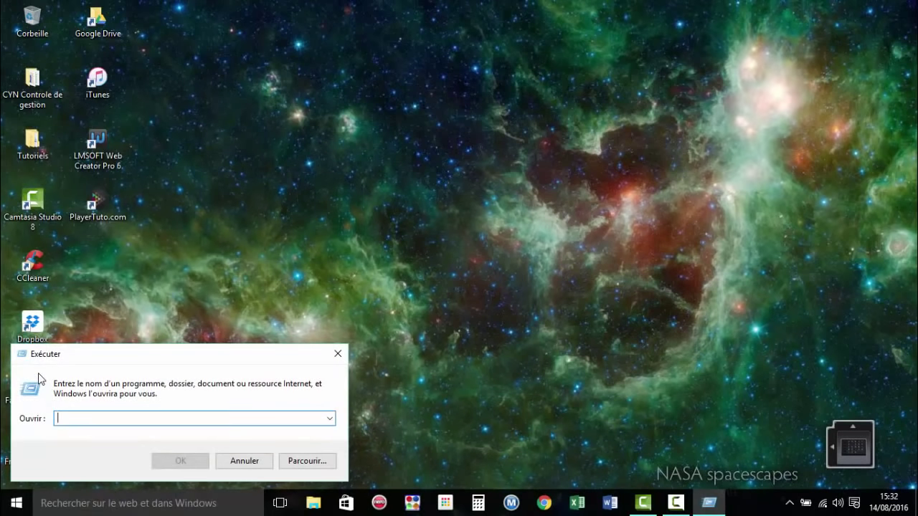
pyautogui.write('%temps')
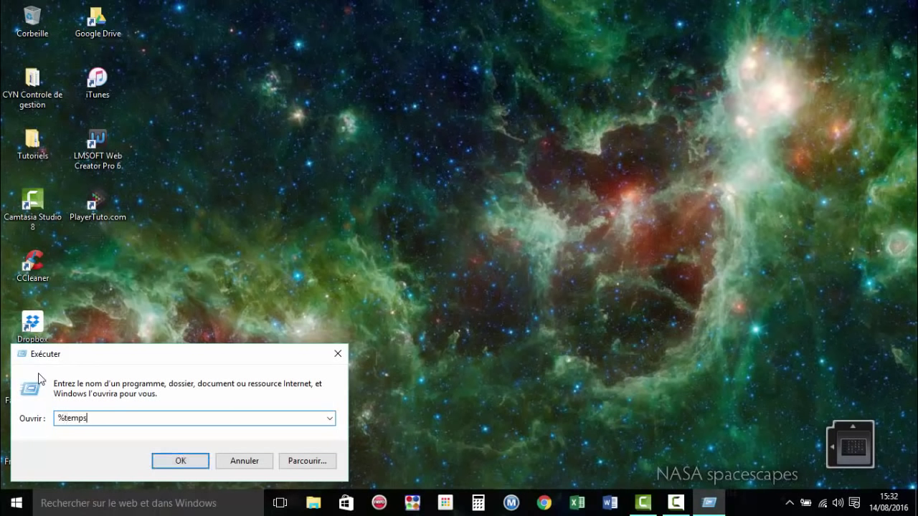
pyautogui.press('BackSpace')
pyautogui.write('%')
pyautogui.click(182, 461)
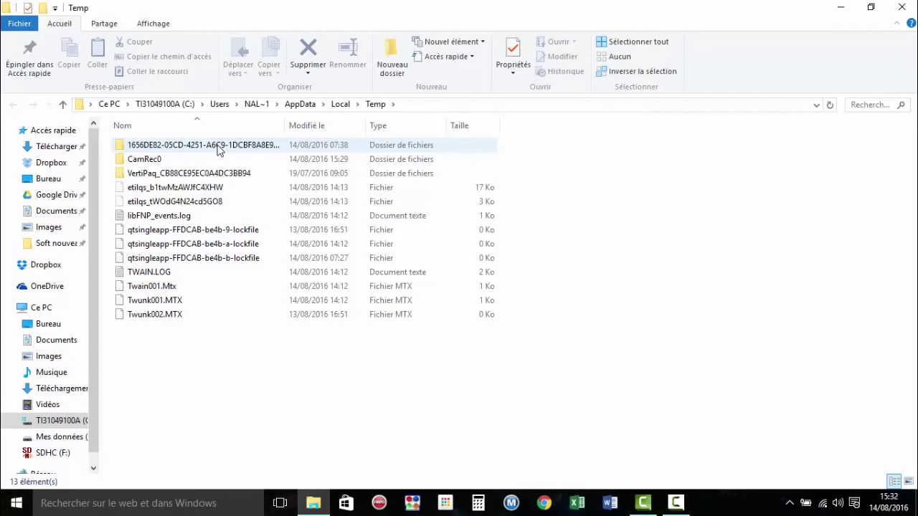
# Delete all items in the Temp folder, retrying once and ignoring the ones in use, and close the folder window
pyautogui.click(218, 149)
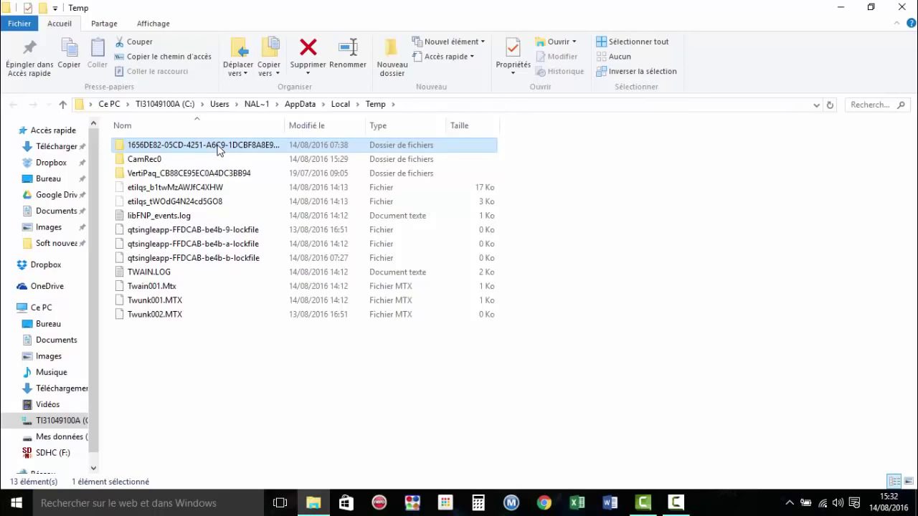
pyautogui.hotkey('ctrl', 'a')
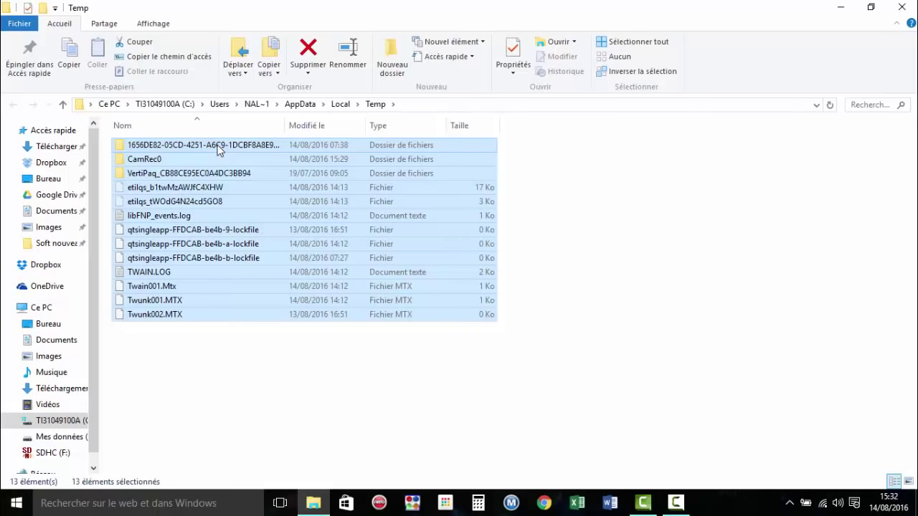
pyautogui.press('Delete')
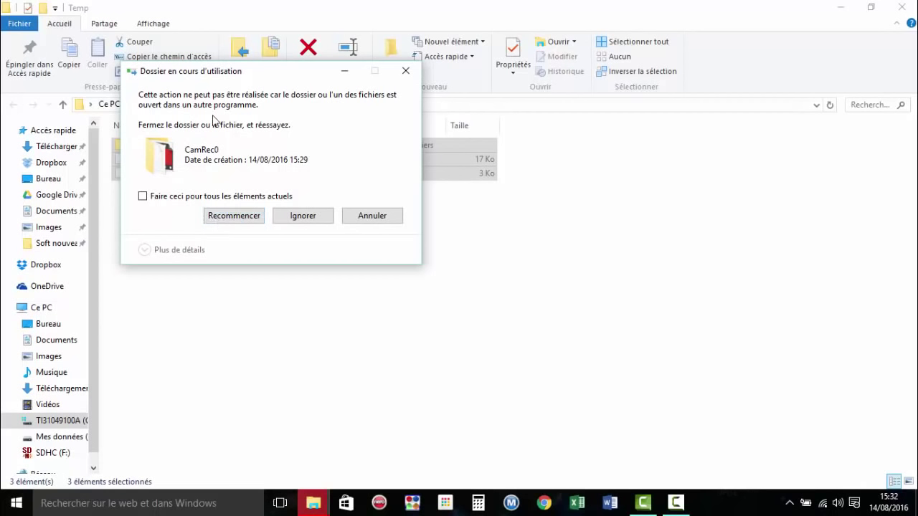
pyautogui.click(239, 214)
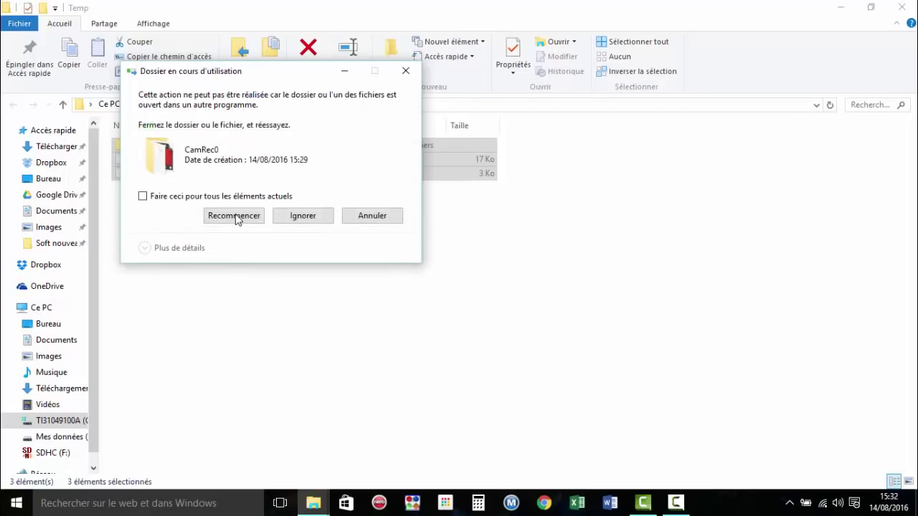
pyautogui.click(304, 219)
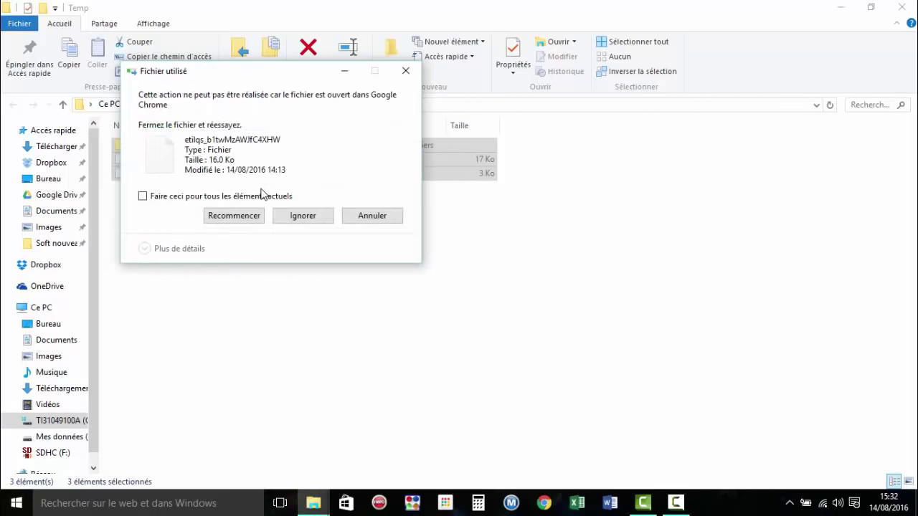
pyautogui.click(301, 218)
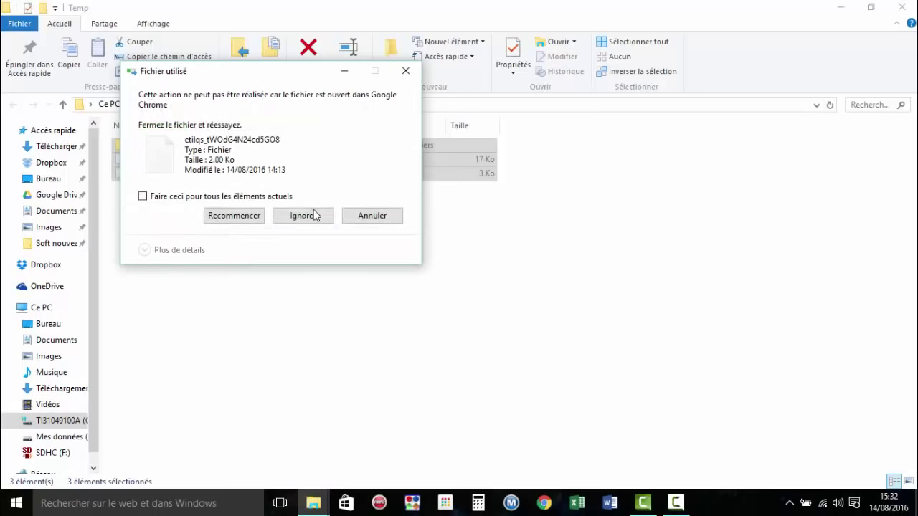
pyautogui.click(311, 218)
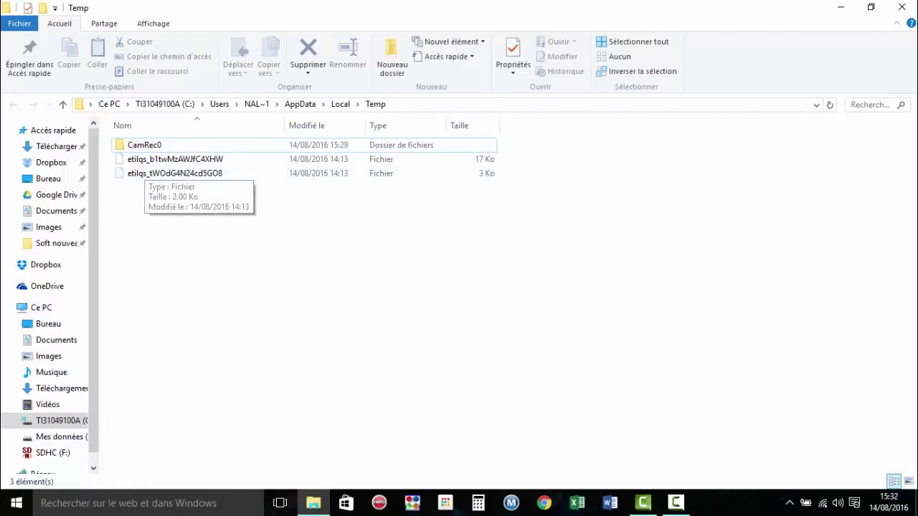
pyautogui.click(901, 7)
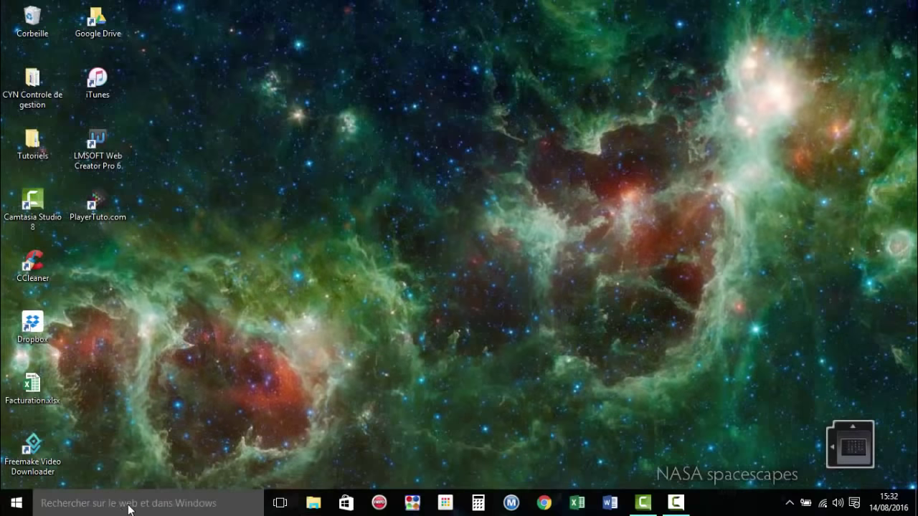
pyautogui.click(84, 507)
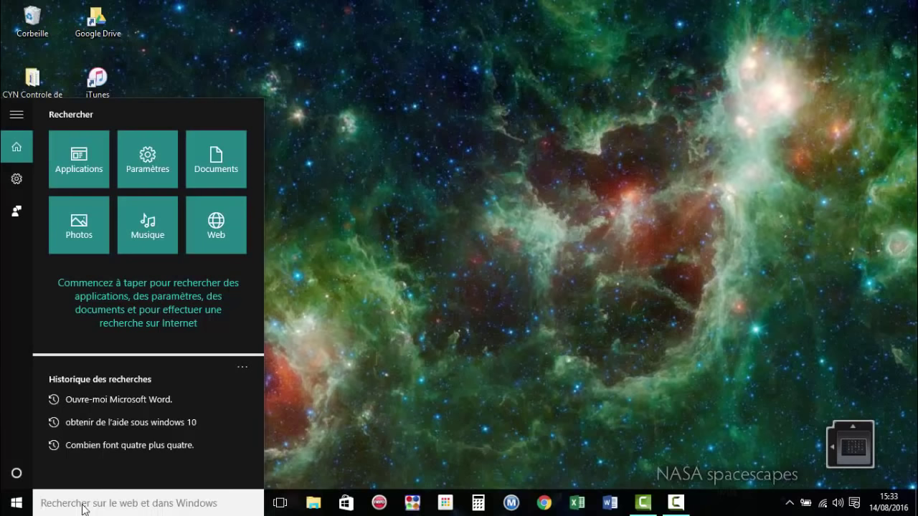
pyautogui.write('PRE')
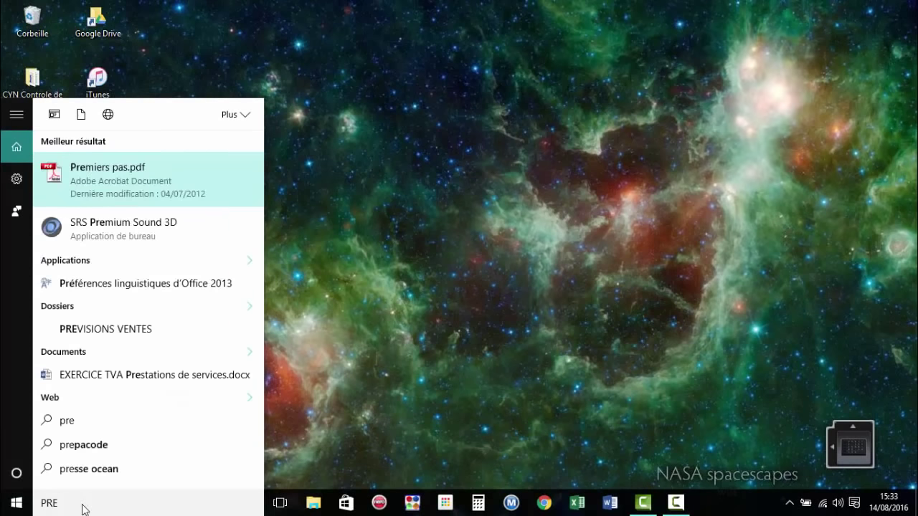
pyautogui.write('F')
pyautogui.write('TC')
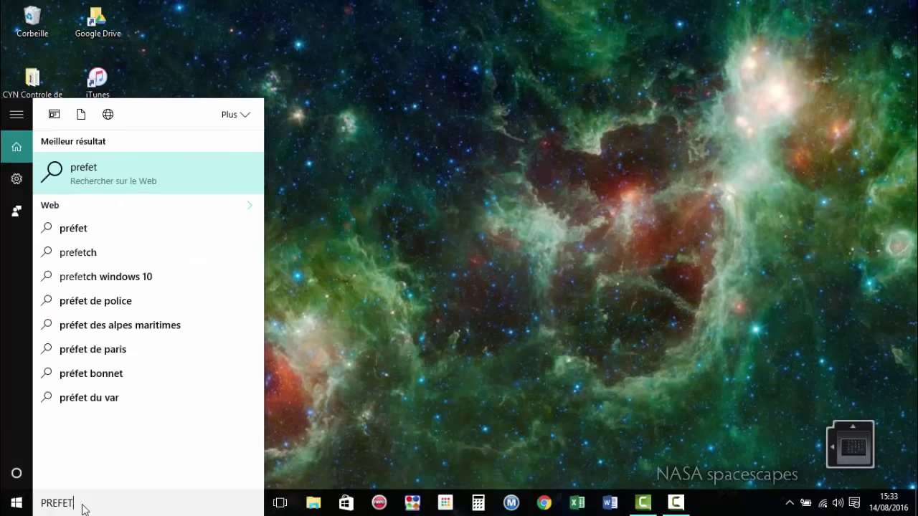
pyautogui.press('BackSpace')
pyautogui.press('BackSpace')
pyautogui.press('BackSpace')
pyautogui.press('BackSpace')
pyautogui.press('BackSpace')
pyautogui.press('BackSpace')
pyautogui.press('BackSpace')
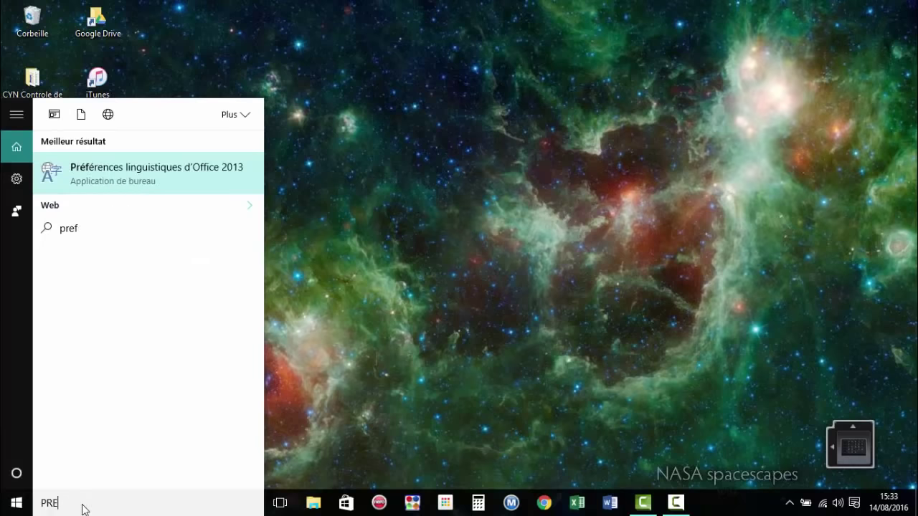
# Find the Exécuter app through Windows search and run prefetch to open the Prefetch folder
pyautogui.write('EXCE')
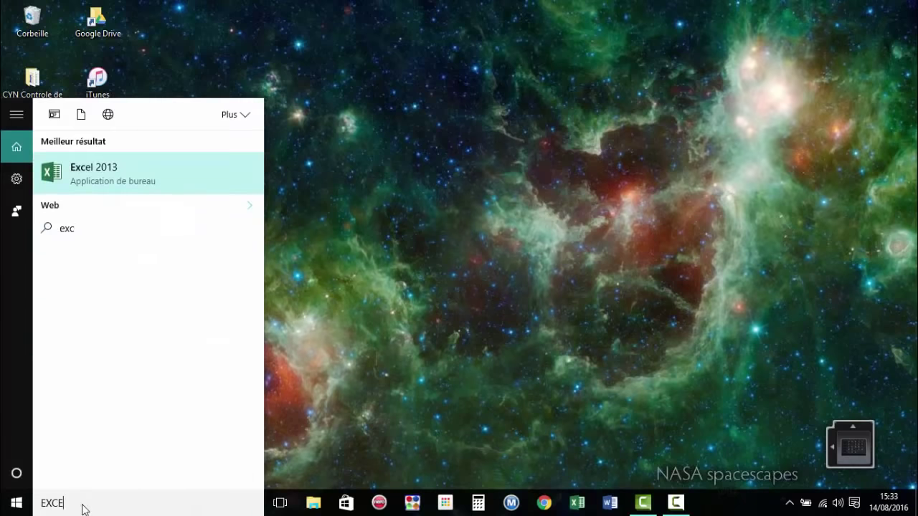
pyautogui.write('CUTER')
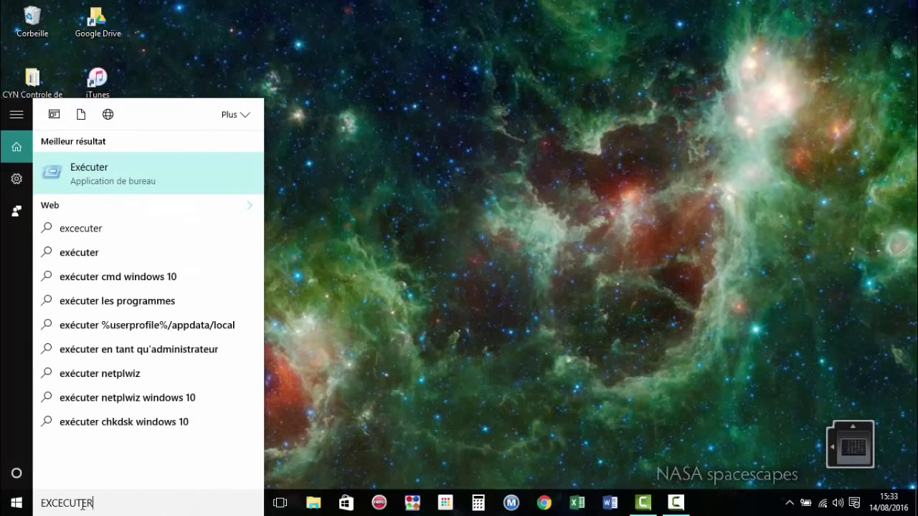
pyautogui.click(86, 172)
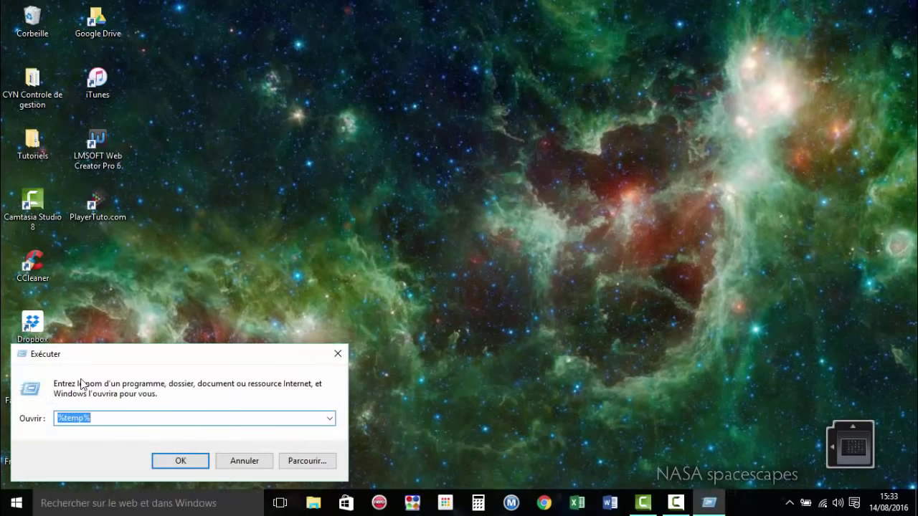
pyautogui.write('p')
pyautogui.press('BackSpace')
pyautogui.write('prefetch')
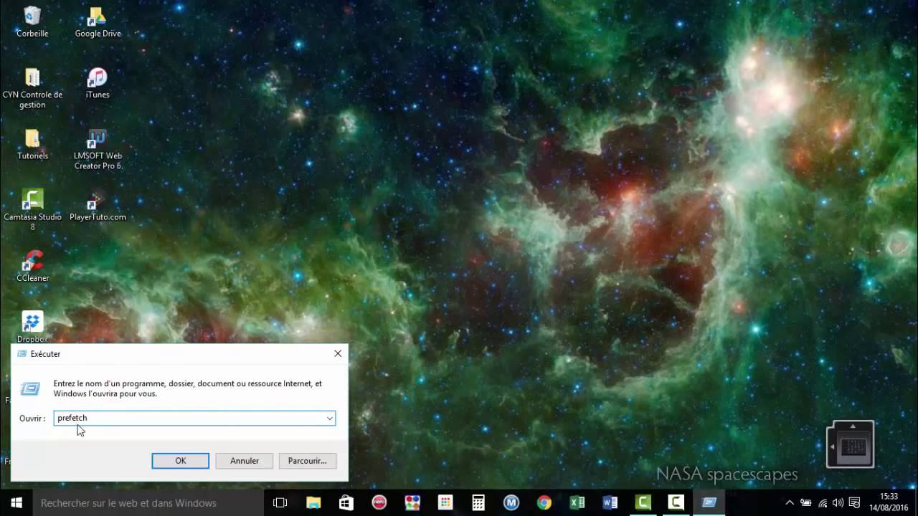
pyautogui.click(179, 461)
# Delete all items in the Prefetch folder, retrying once and ignoring the file in use, and close the folder window
pyautogui.scroll(-20, 244, 193)
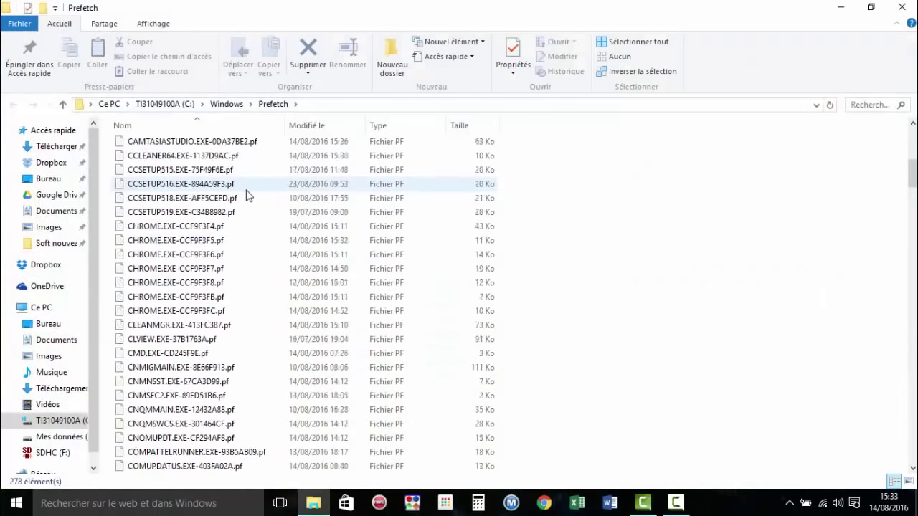
pyautogui.scroll(20, 245, 198)
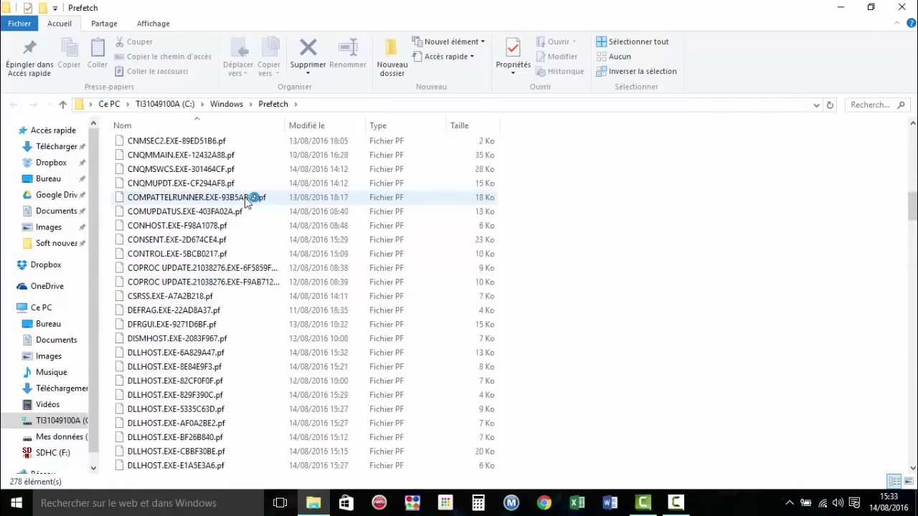
pyautogui.click(158, 146)
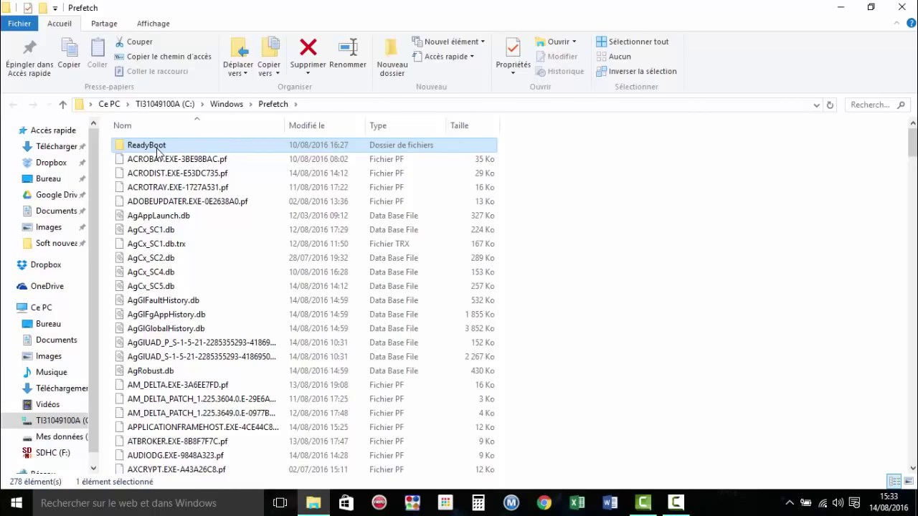
pyautogui.hotkey('ctrl', 'a')
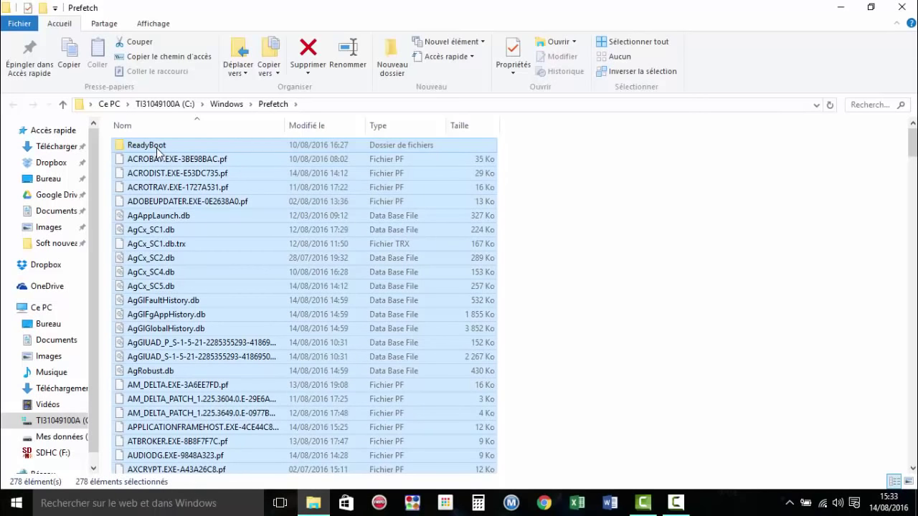
pyautogui.press('Delete')
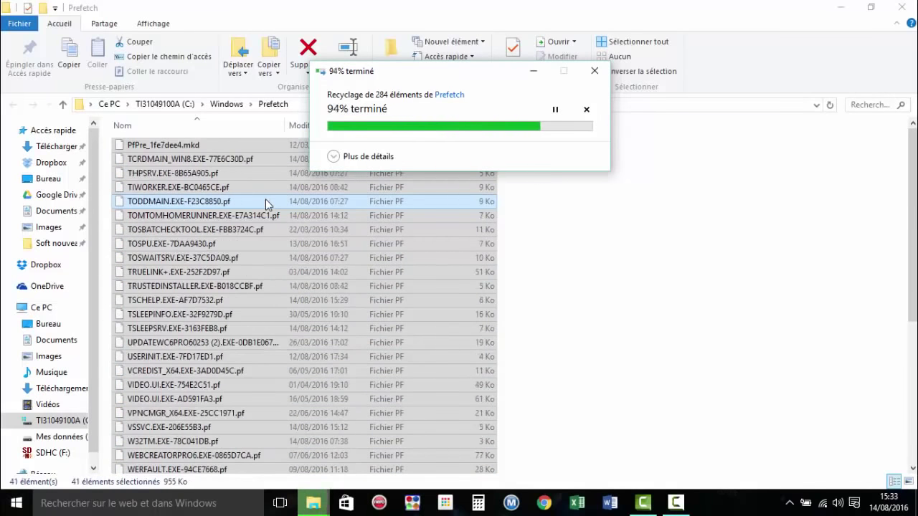
pyautogui.click(423, 222)
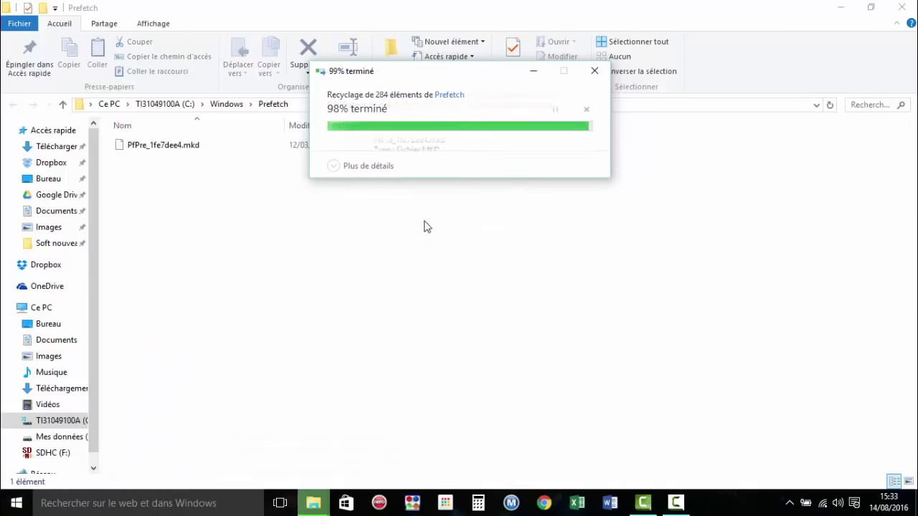
pyautogui.click(426, 218)
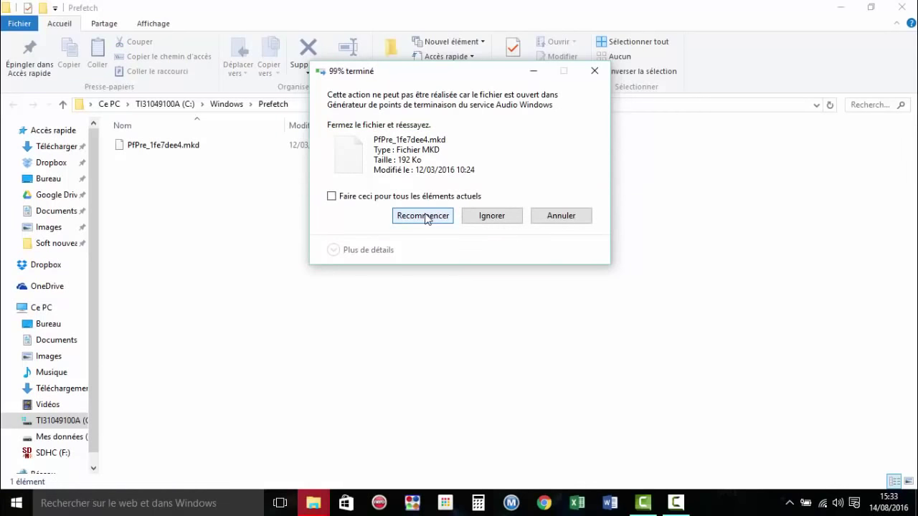
pyautogui.click(490, 219)
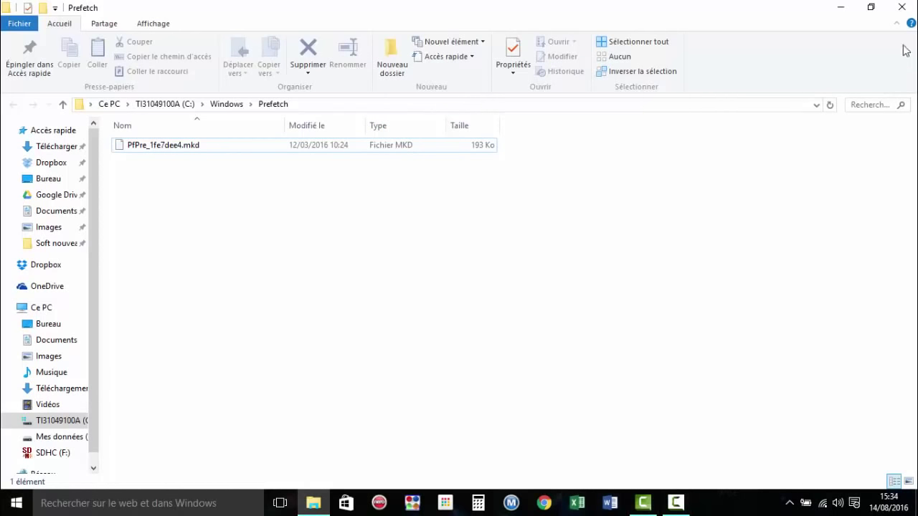
pyautogui.click(902, 9)
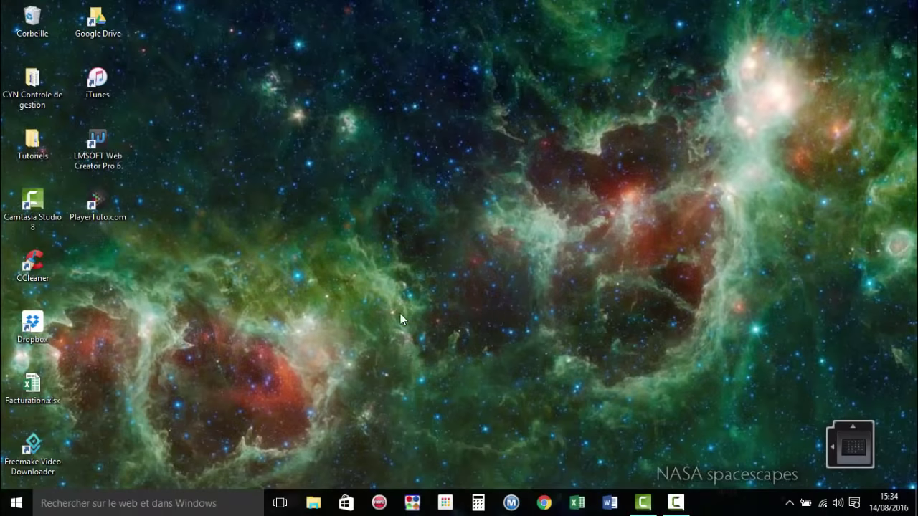
# Open the properties of the C: drive from Ce PC in the file explorer and start its disk cleanup
pyautogui.click(314, 504)
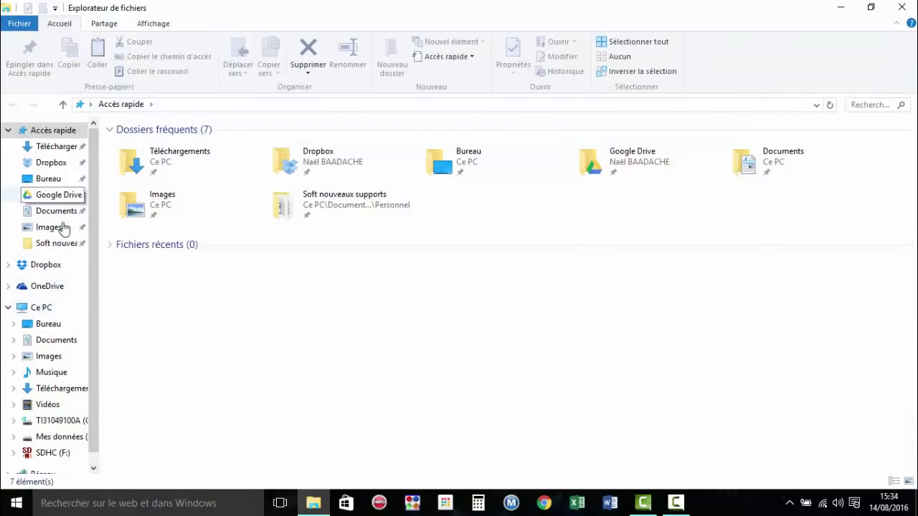
pyautogui.click(41, 308)
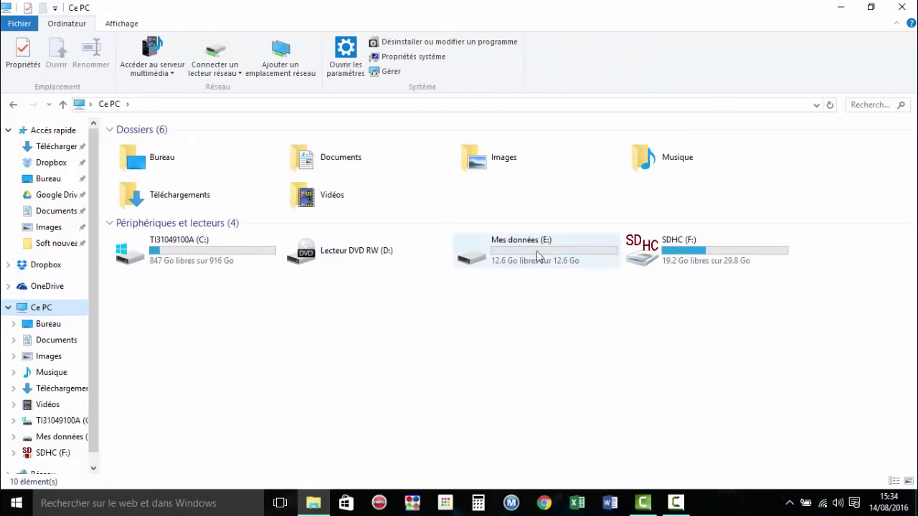
pyautogui.click(172, 250)
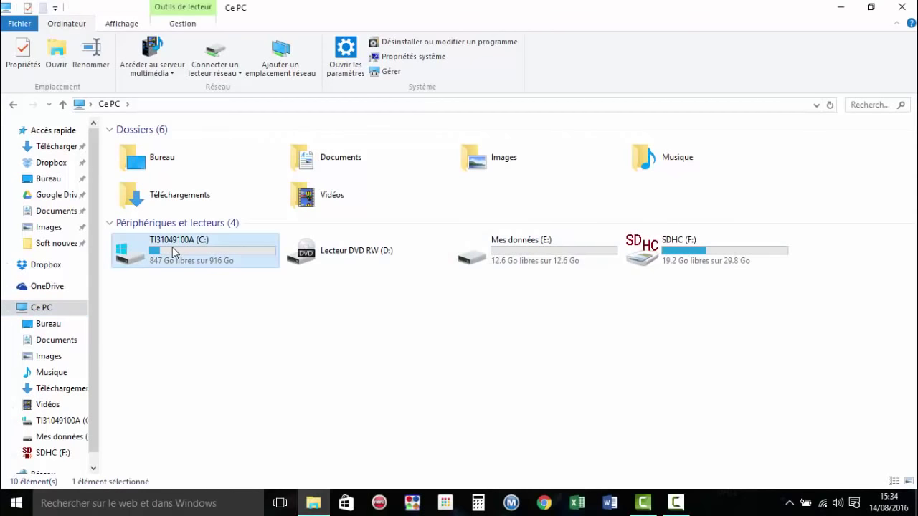
pyautogui.rightClick(172, 247)
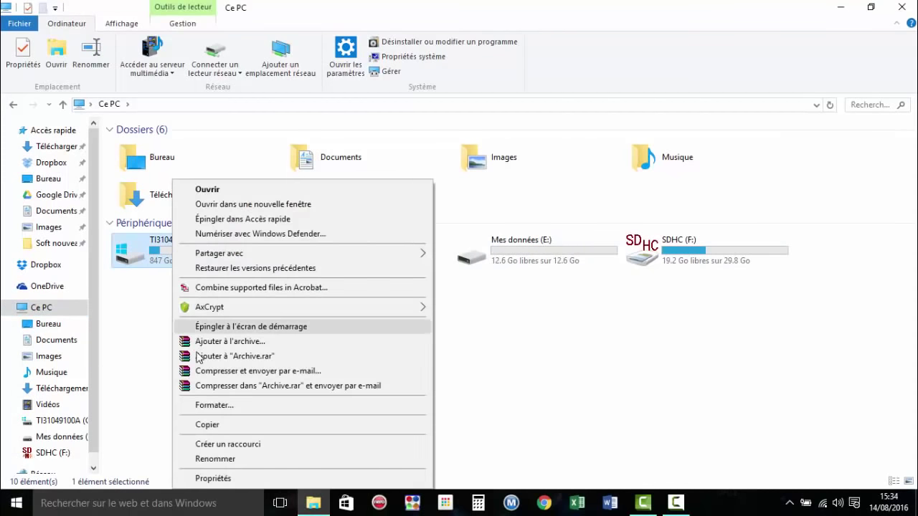
pyautogui.click(213, 479)
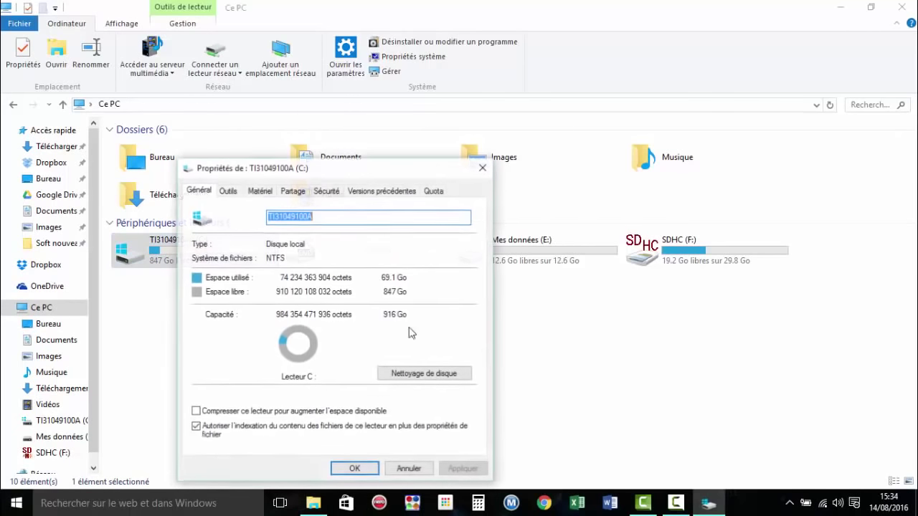
pyautogui.click(433, 376)
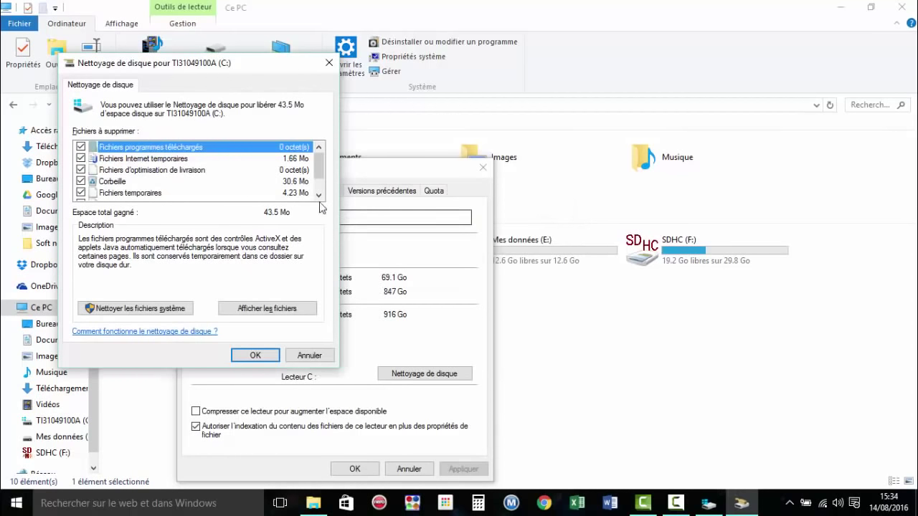
# Extend the C: disk cleanup to system files and review the categories of files to delete
pyautogui.moveTo(214, 71); pyautogui.dragTo(357, 80)
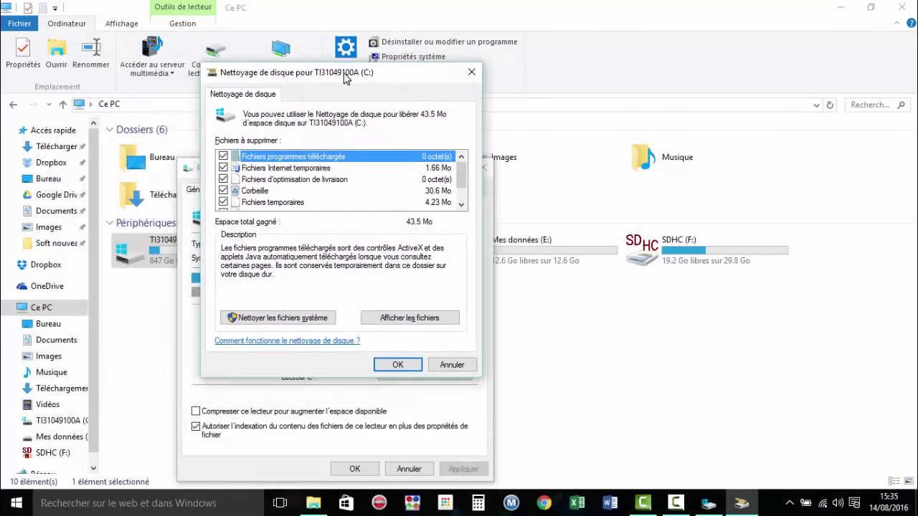
pyautogui.moveTo(461, 179); pyautogui.dragTo(461, 204)
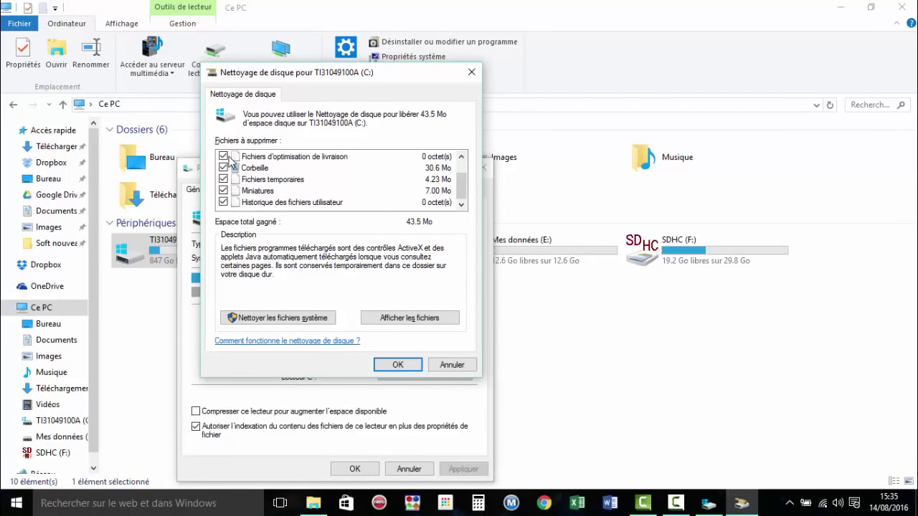
pyautogui.click(269, 319)
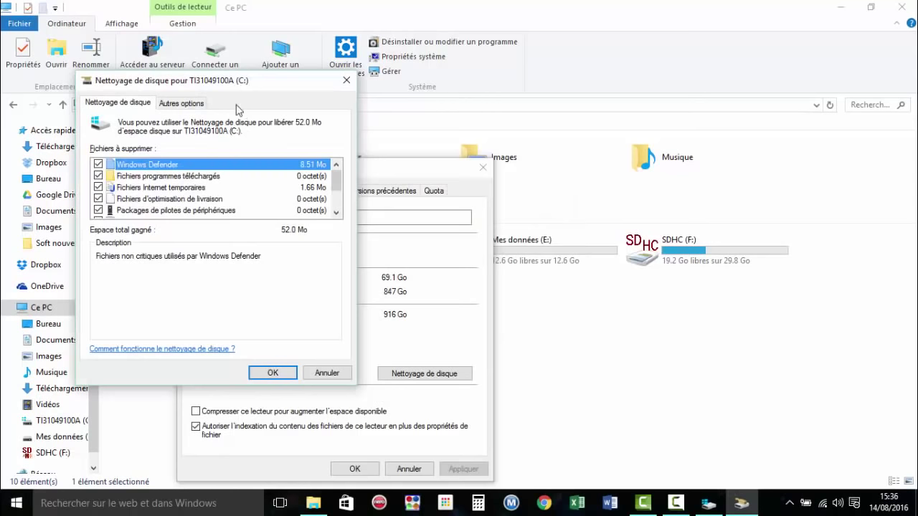
pyautogui.moveTo(226, 86); pyautogui.dragTo(363, 87)
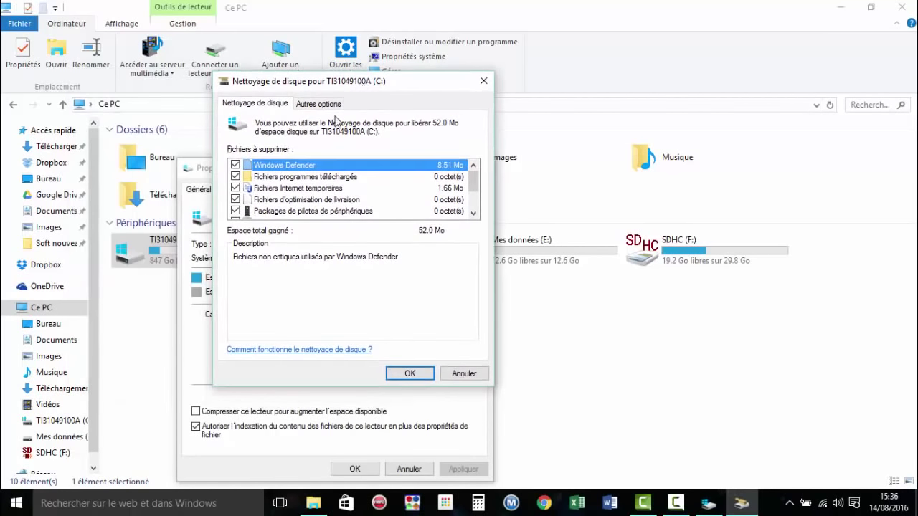
pyautogui.scroll(-2, 473, 187)
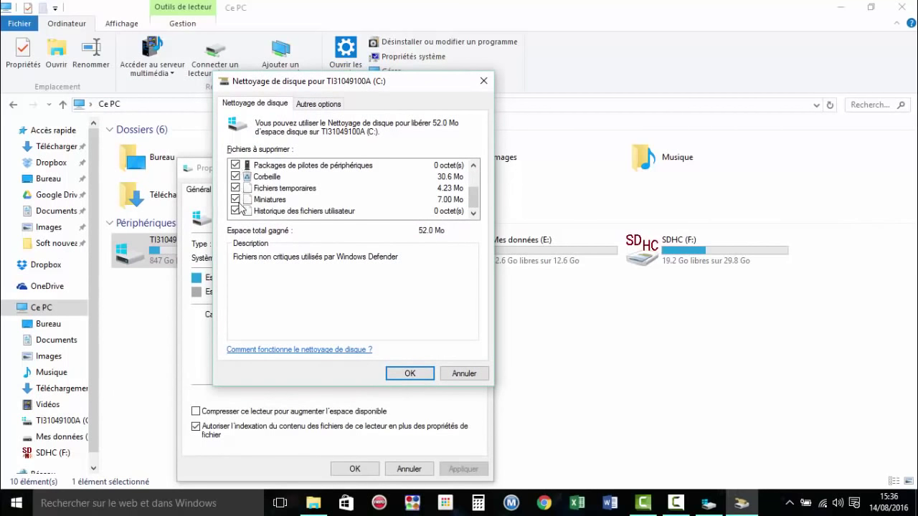
# Delete all system restore points except the most recent one through the additional disk cleanup options
pyautogui.click(324, 106)
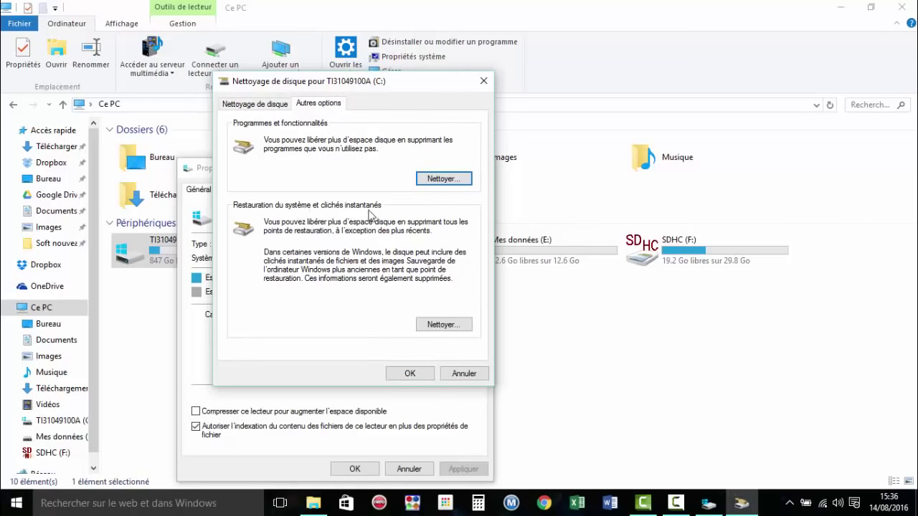
pyautogui.click(440, 324)
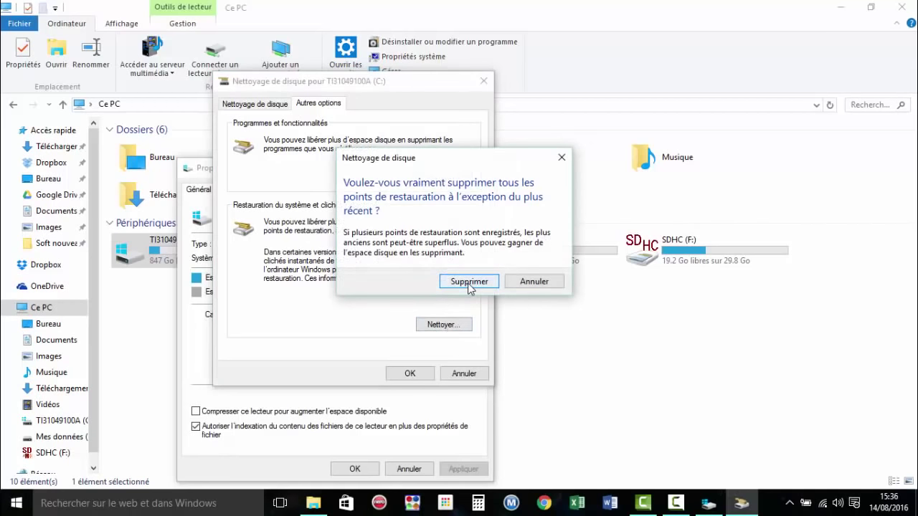
pyautogui.click(468, 283)
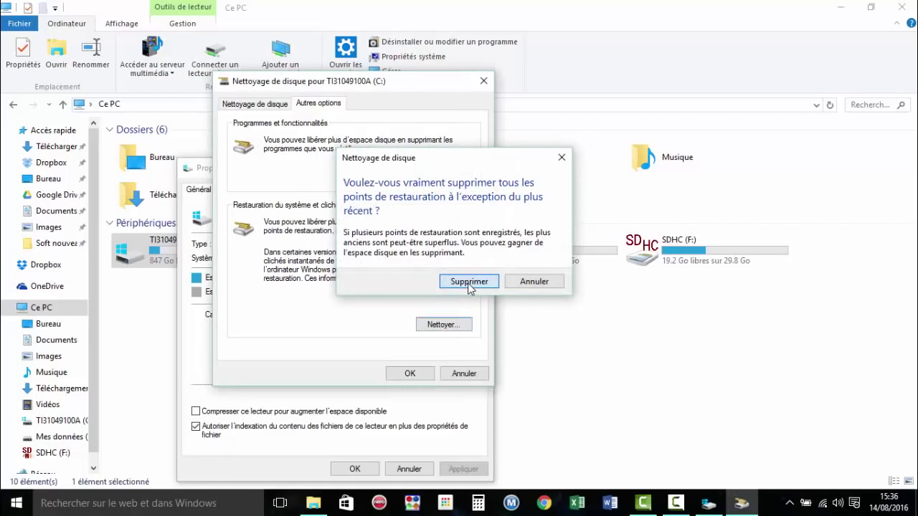
# Run the disk cleanup of C: with the checked file categories, confirm the deletion, and close the drive properties and explorer window
pyautogui.click(250, 109)
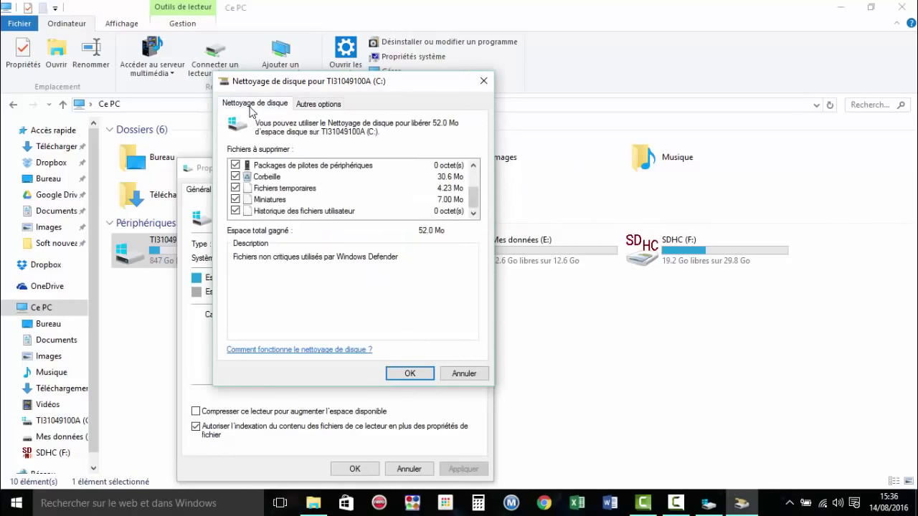
pyautogui.click(410, 374)
pyautogui.click(445, 261)
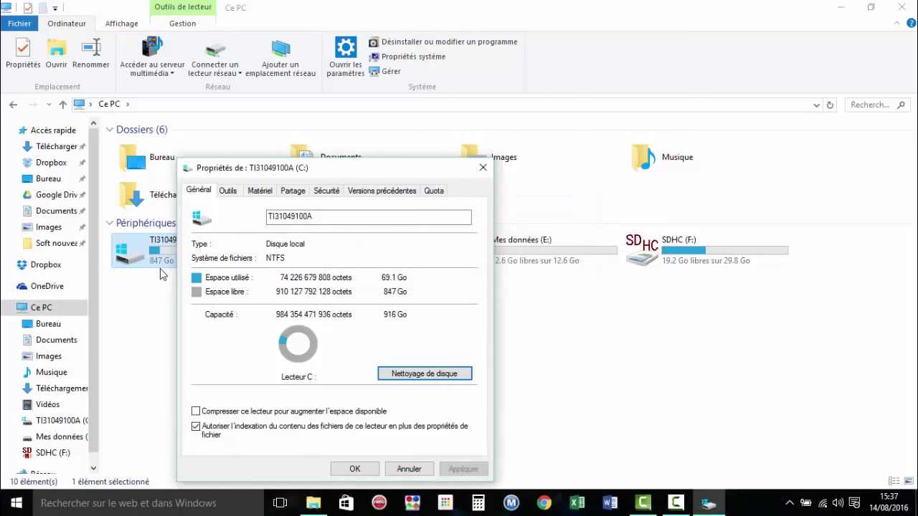
pyautogui.click(355, 469)
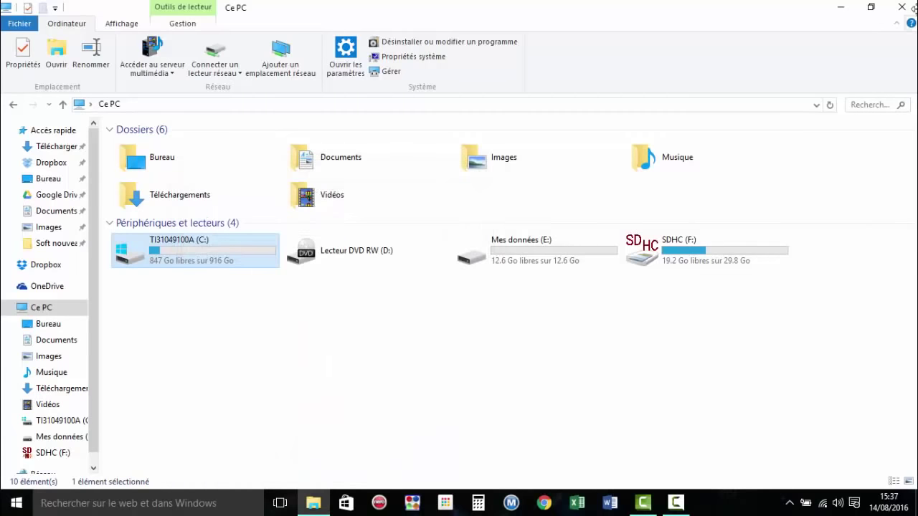
pyautogui.click(913, 7)
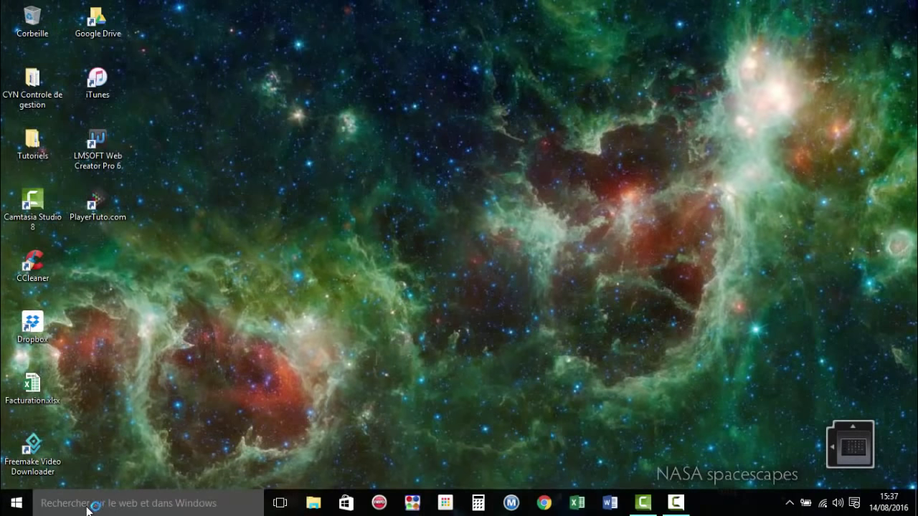
# Find Défragmenter et optimiser les lecteurs by searching for defrag, analyse the C: drive's fragmentation, and close the tool
pyautogui.click(89, 505)
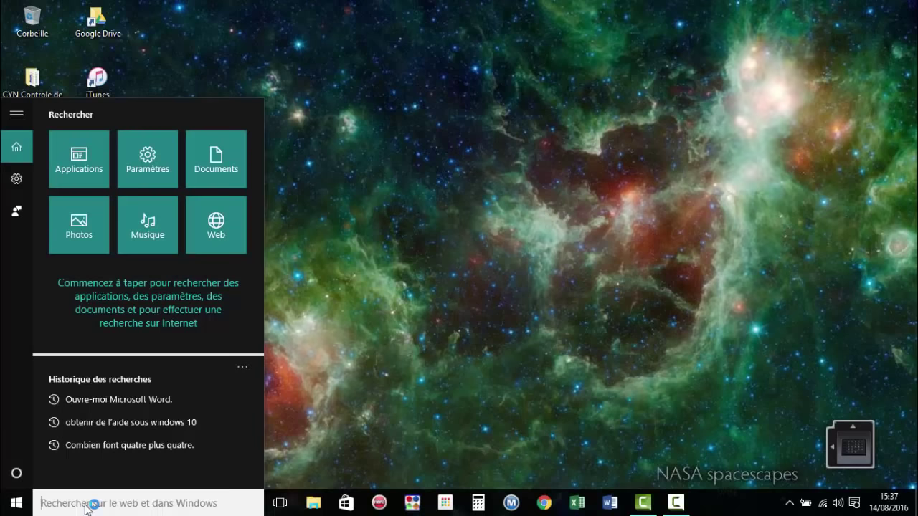
pyautogui.write('defrag')
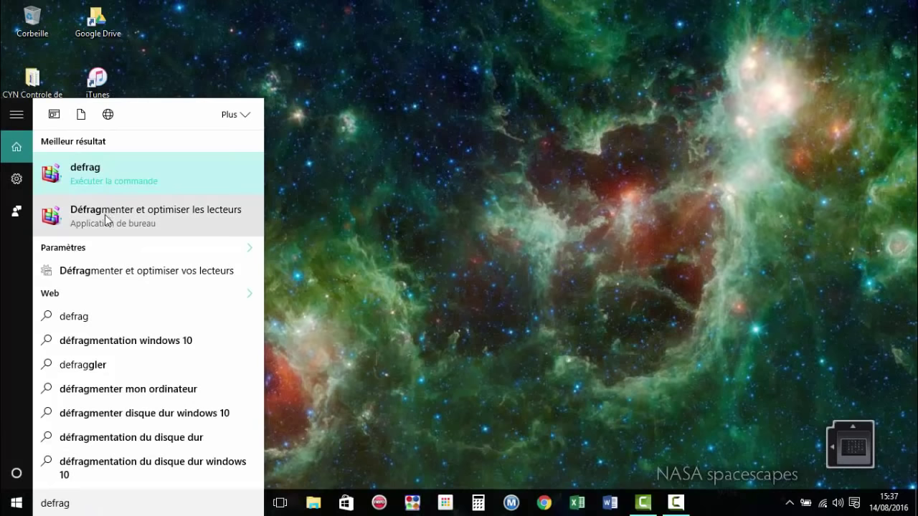
pyautogui.click(126, 220)
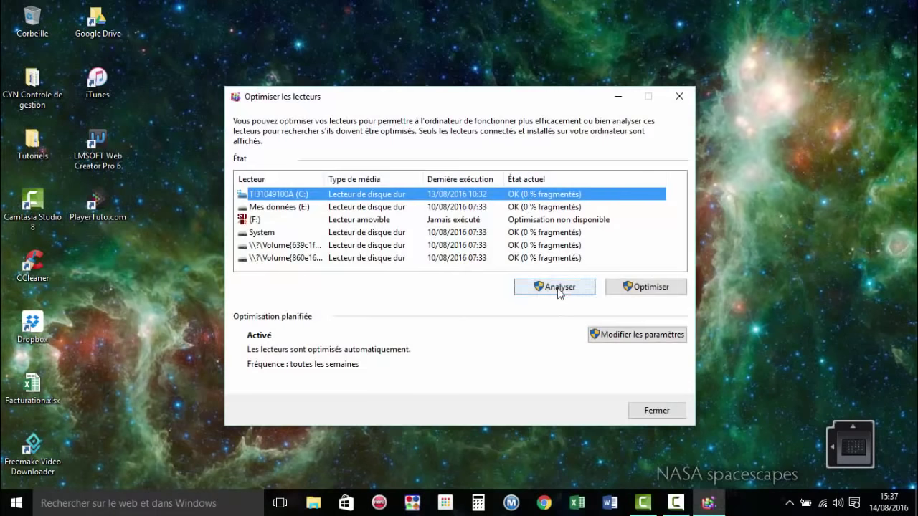
pyautogui.click(560, 287)
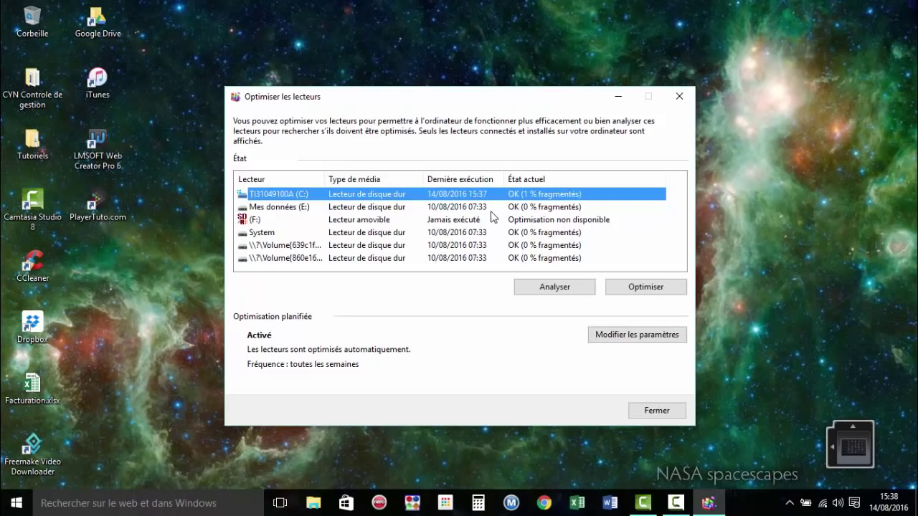
pyautogui.click(639, 413)
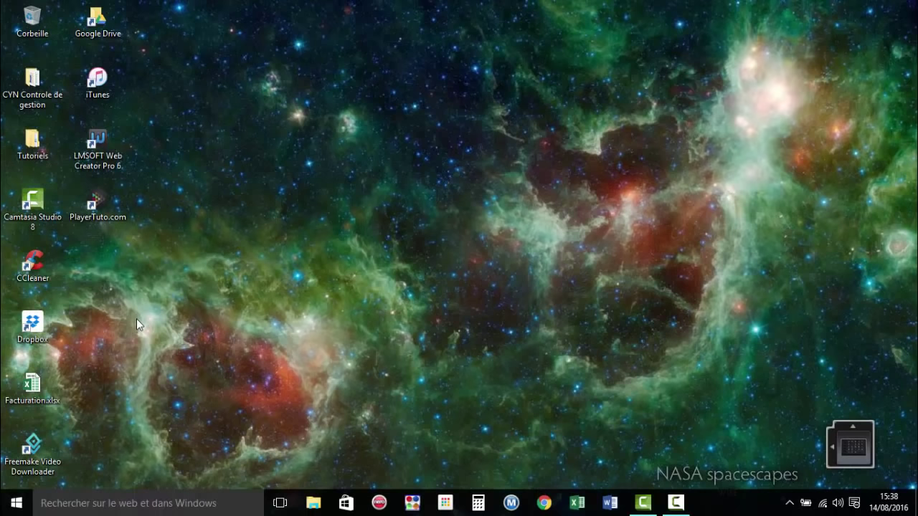
# Open Programmes et fonctionnalités from the Panneau de configuration, select Canon IJ Network Tool in the installed programs, and close the window
pyautogui.rightClick(7, 511)
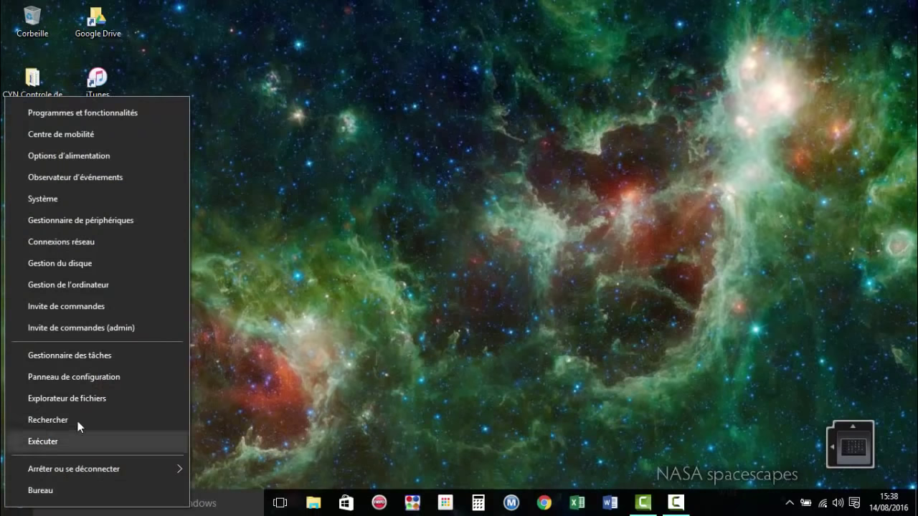
pyautogui.click(83, 378)
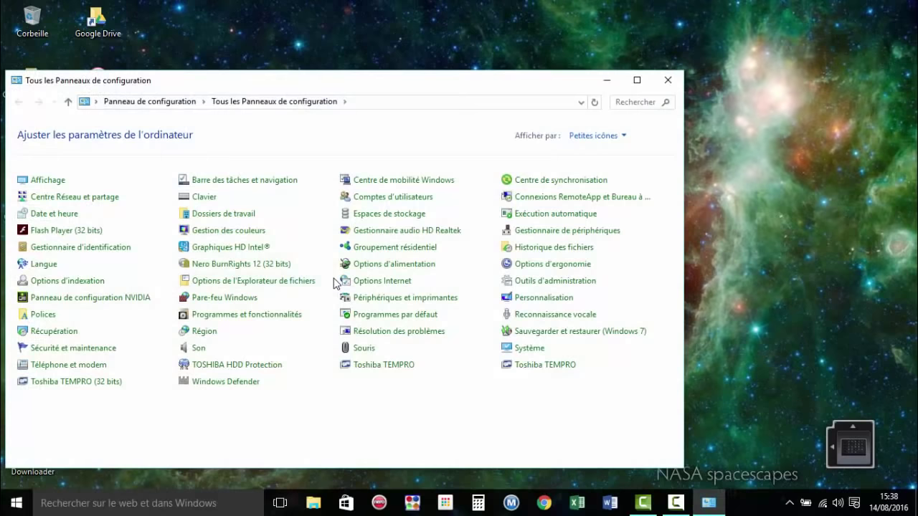
pyautogui.click(637, 79)
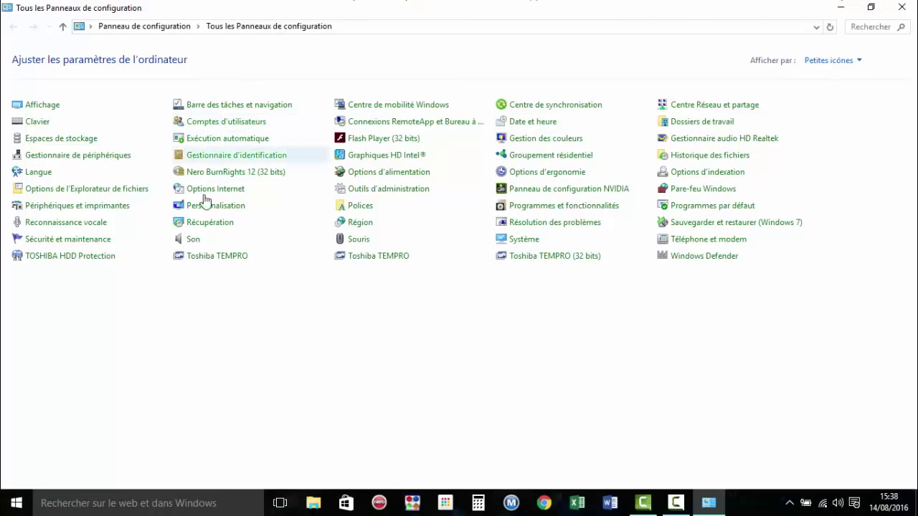
pyautogui.click(528, 207)
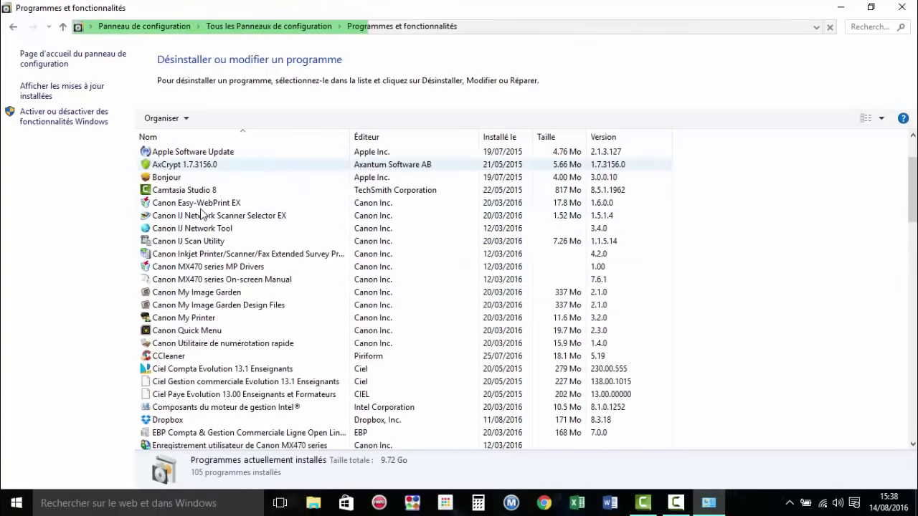
pyautogui.click(195, 228)
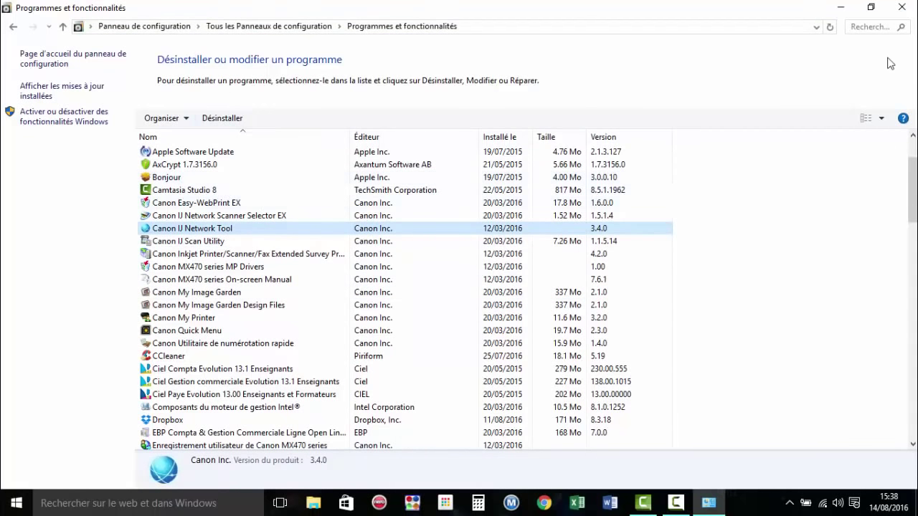
pyautogui.click(905, 7)
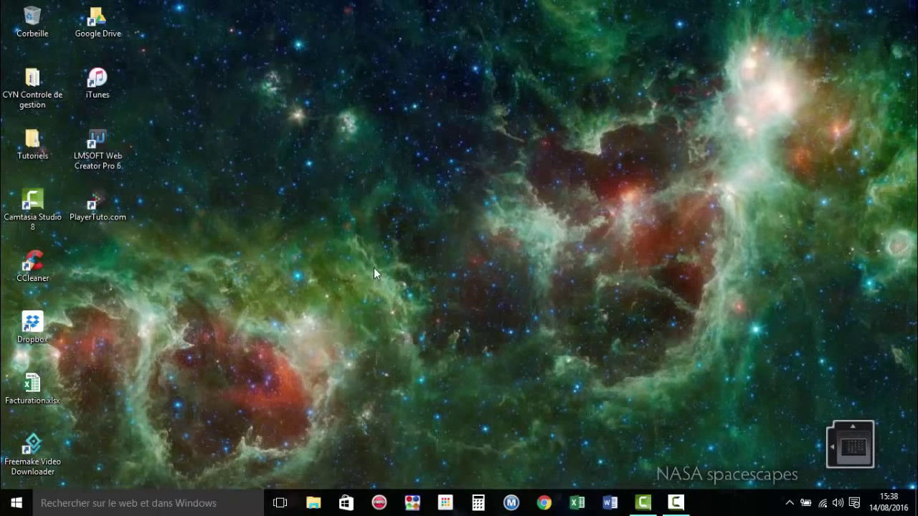